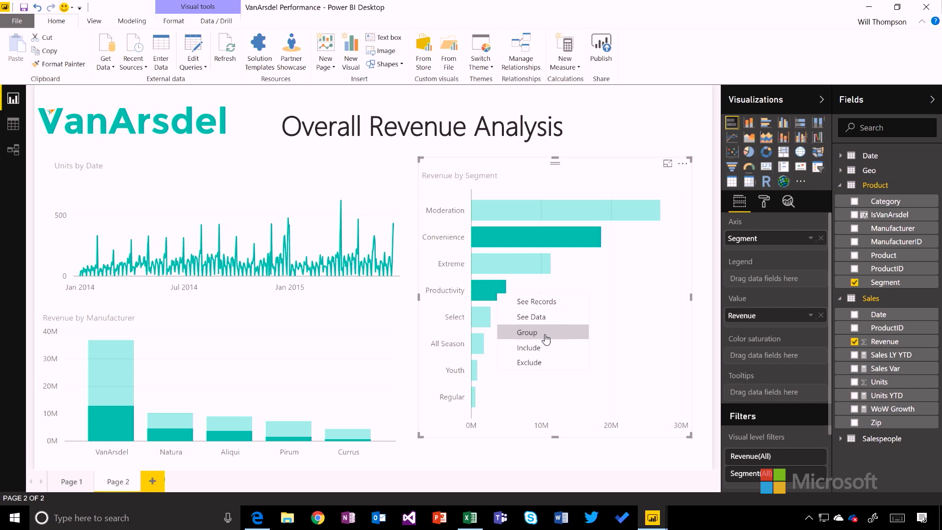
Group the Convenience and Productivity segments, and use Segment (groups) as the legend of the Revenue by Manufacturer chart
{"action": "left_click", "coordinate": [545, 338]}
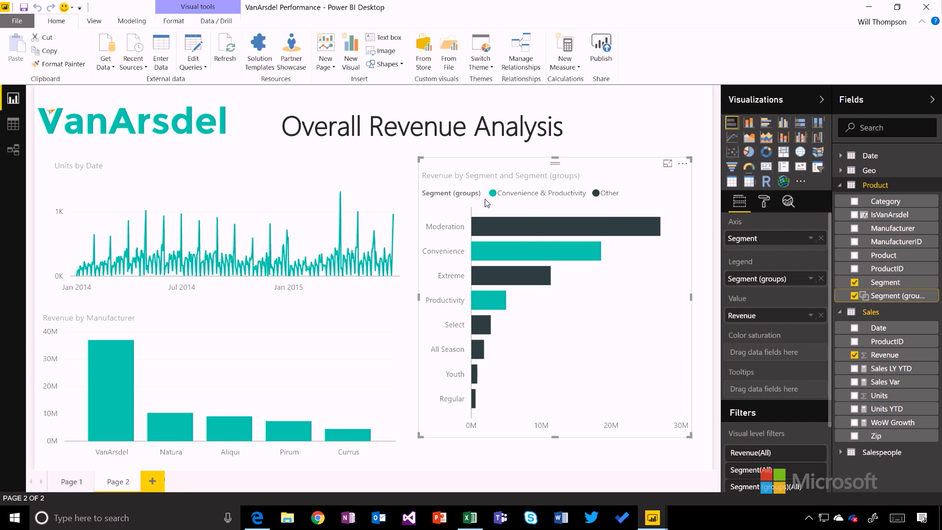
{"action": "mouse_move", "coordinate": [899, 298]}
{"action": "left_click", "coordinate": [295, 362]}
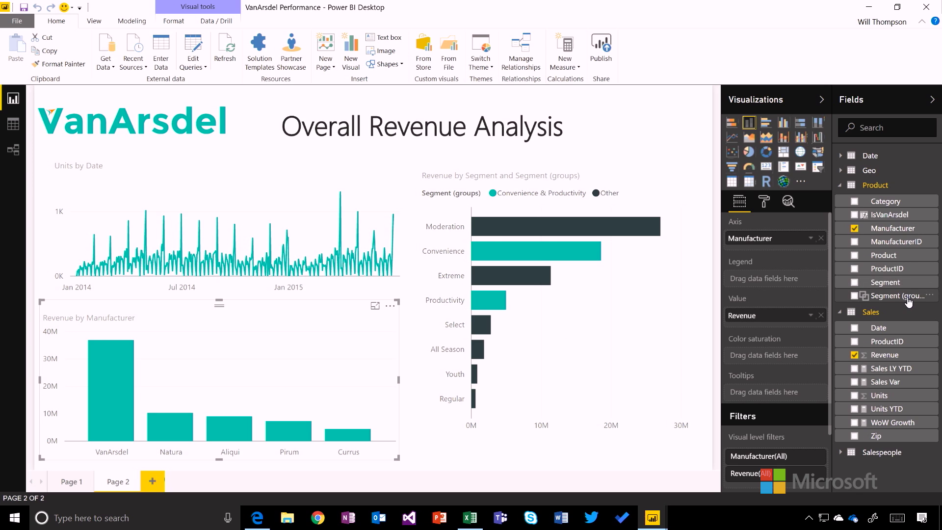
{"action": "left_click_drag", "start_coordinate": [904, 301], "coordinate": [800, 281]}
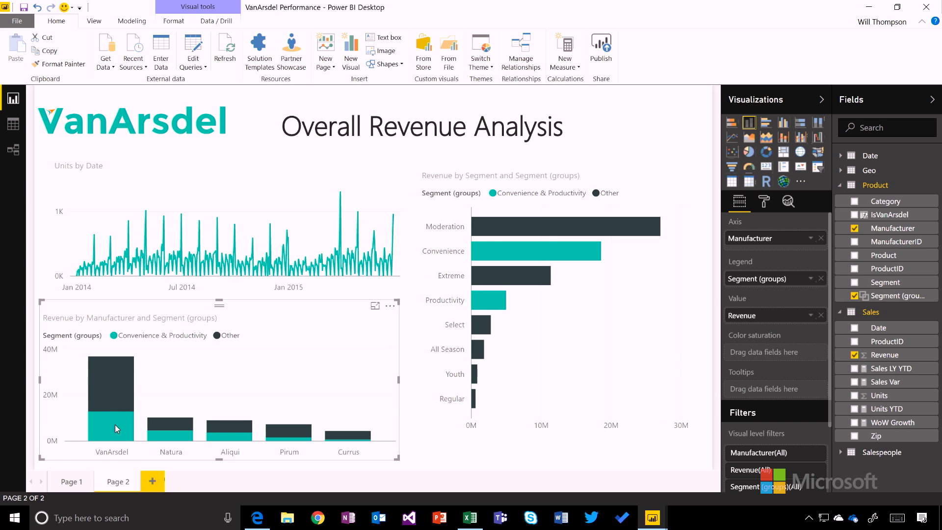
Try replacing Segment with Segment (groups) on the axis of the Revenue by Segment chart, and undo the change
{"action": "left_click", "coordinate": [539, 319]}
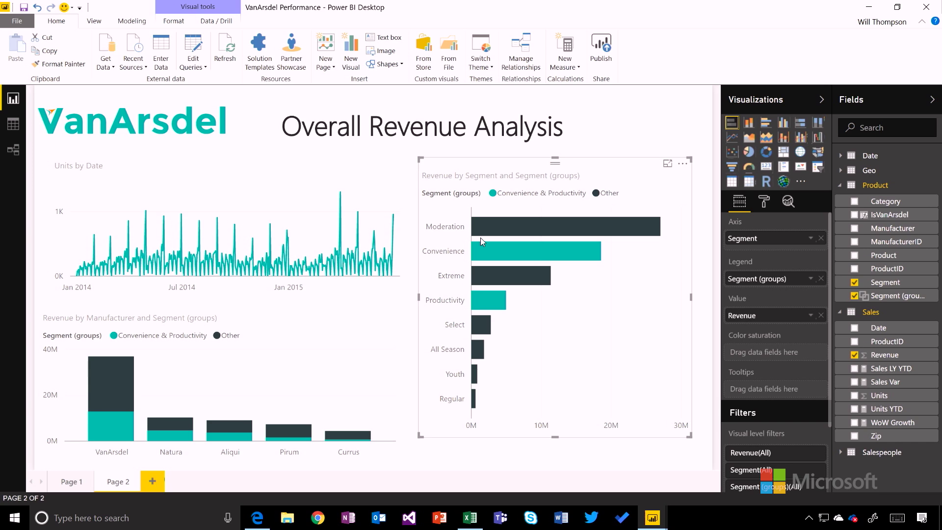
{"action": "left_click", "coordinate": [821, 238]}
{"action": "left_click_drag", "start_coordinate": [774, 279], "coordinate": [774, 239]}
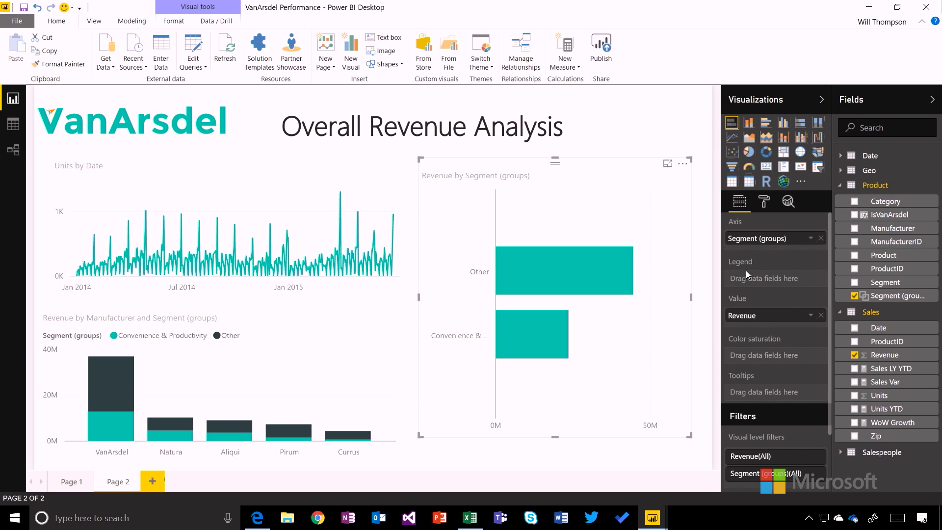
{"action": "key", "text": "ctrl+z"}
{"action": "key", "text": "ctrl+z"}
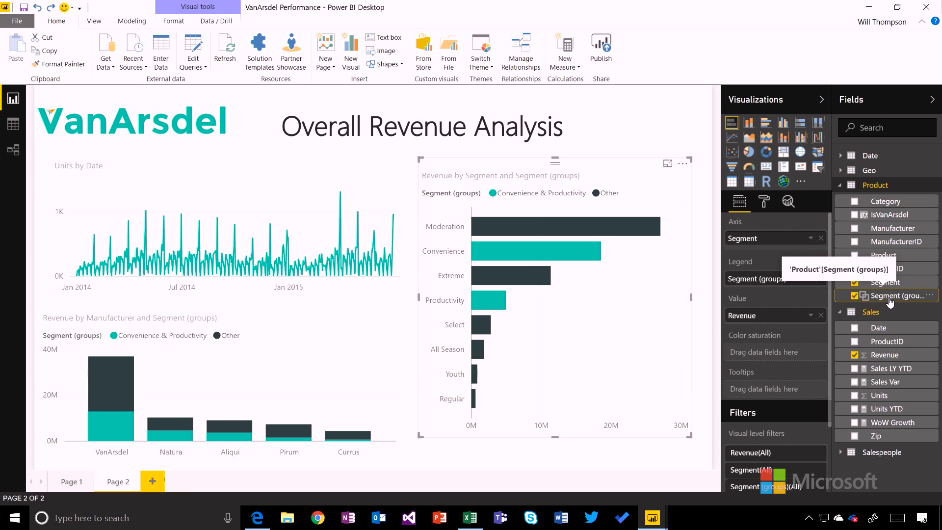
Open Segment (groups) for editing and rename the Convenience & Productivity group as New Segments
{"action": "left_click", "coordinate": [930, 296]}
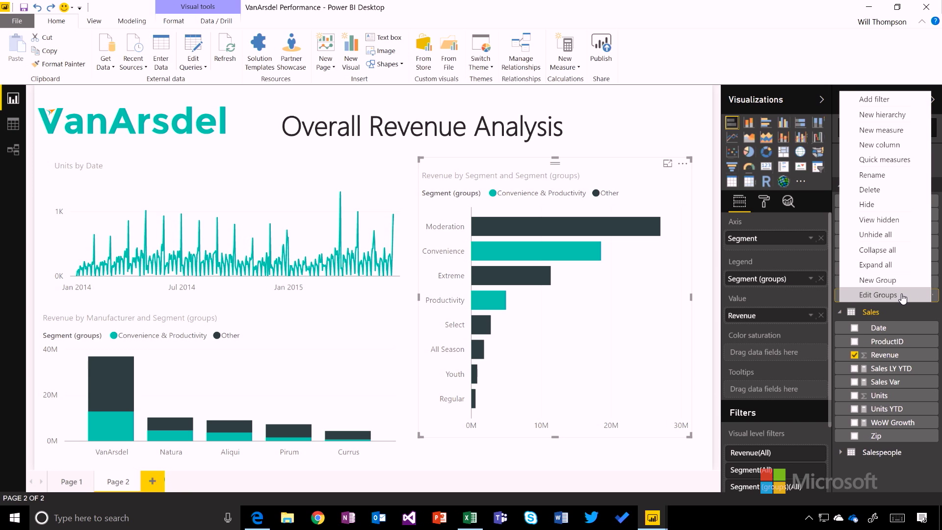
{"action": "left_click", "coordinate": [902, 295]}
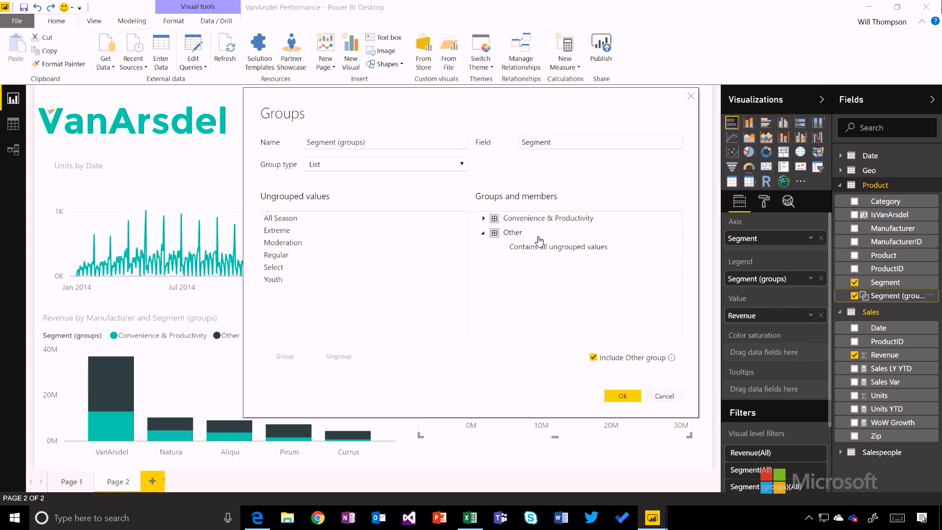
{"action": "left_click", "coordinate": [483, 219]}
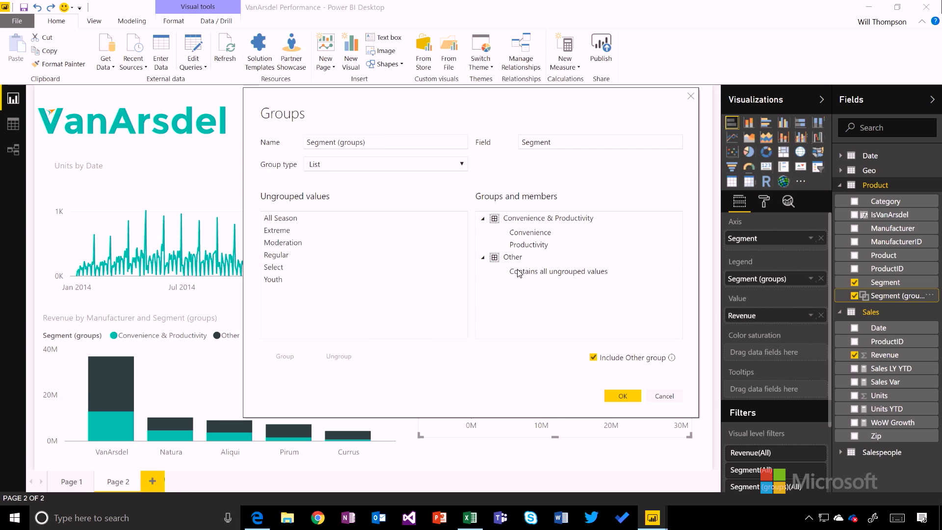
{"action": "double_click", "coordinate": [558, 223]}
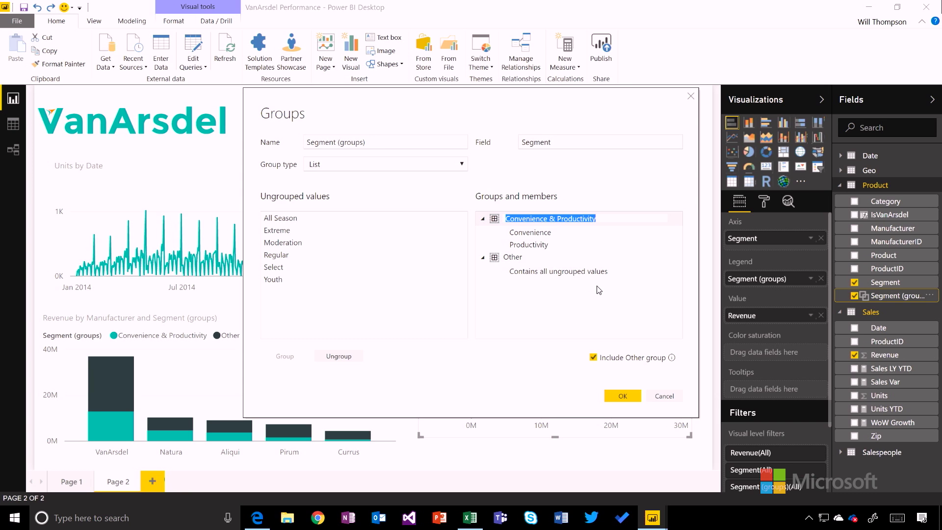
{"action": "type", "text": "New SEgments"}
{"action": "key", "text": "Delete"}
{"action": "type", "text": "e"}
{"action": "key", "text": "Return"}
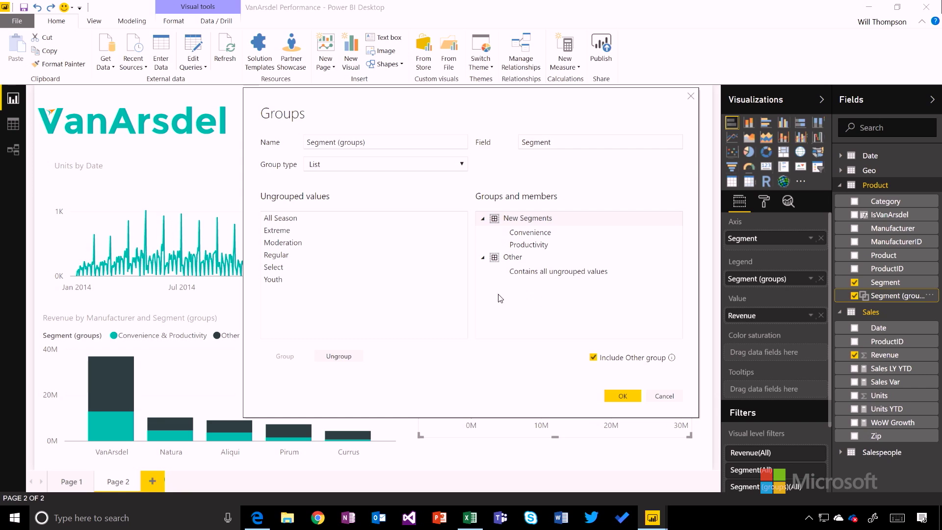
Group the ungrouped values Moderation and Select under the name Classic Segments
{"action": "left_click", "coordinate": [300, 243]}
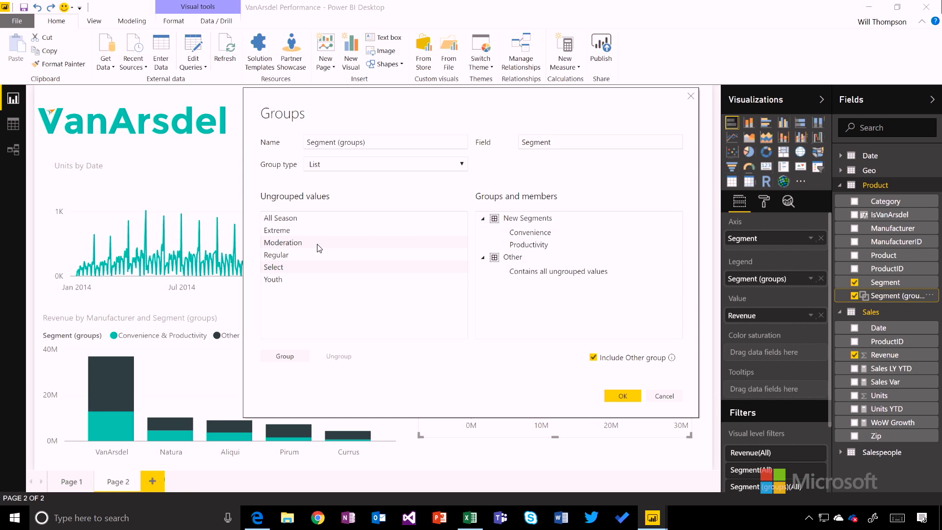
{"action": "left_click", "coordinate": [285, 356]}
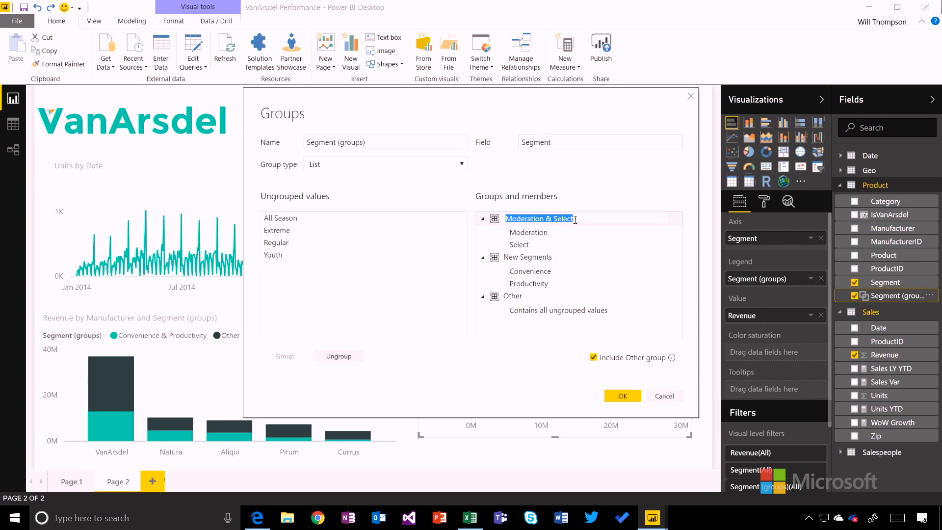
{"action": "type", "text": "Classic Segments"}
{"action": "key", "text": "Return"}
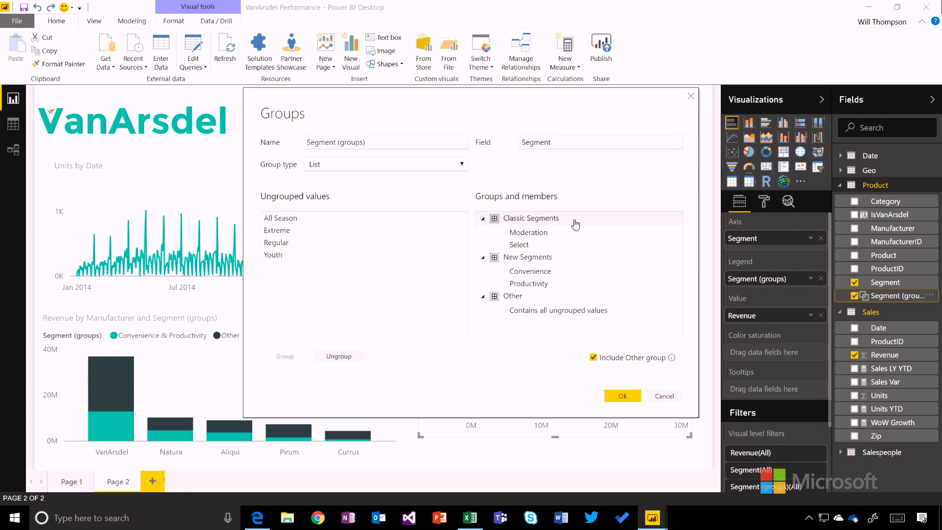
Put Extreme in its own group and apply the group edits with the Other group included
{"action": "left_click", "coordinate": [561, 258]}
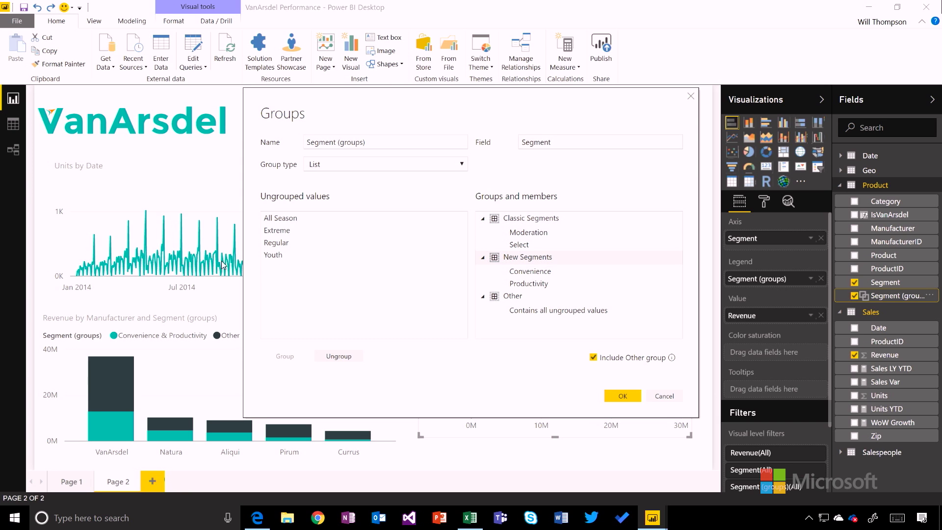
{"action": "left_click", "coordinate": [284, 231]}
{"action": "left_click", "coordinate": [286, 356]}
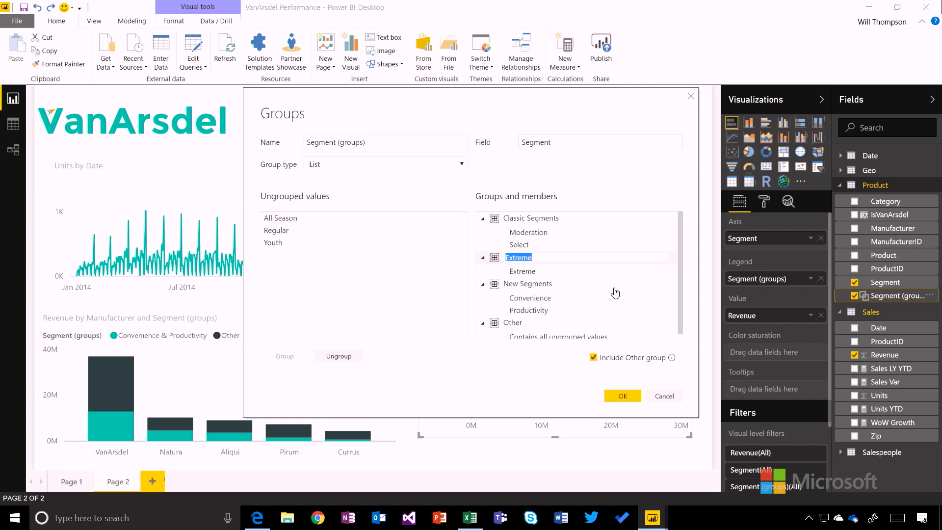
{"action": "key", "text": "Return"}
{"action": "left_click", "coordinate": [593, 357]}
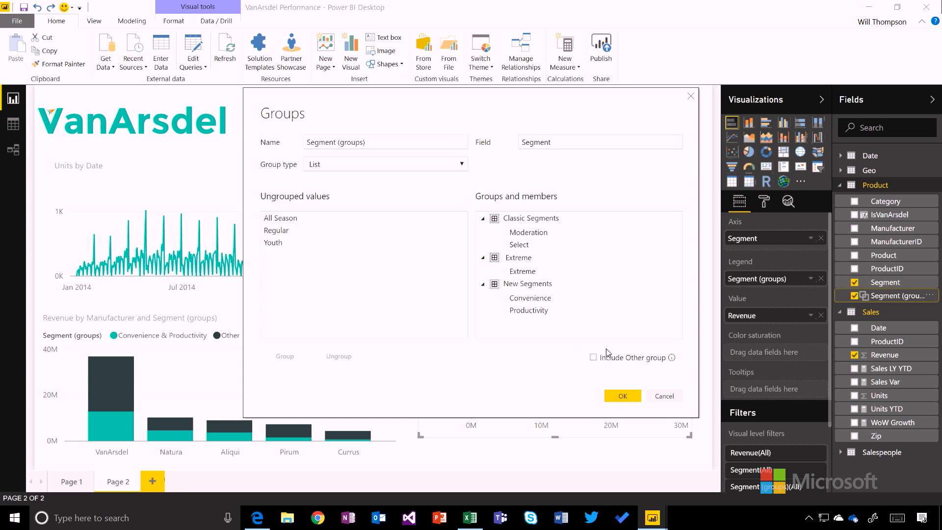
{"action": "left_click", "coordinate": [594, 358]}
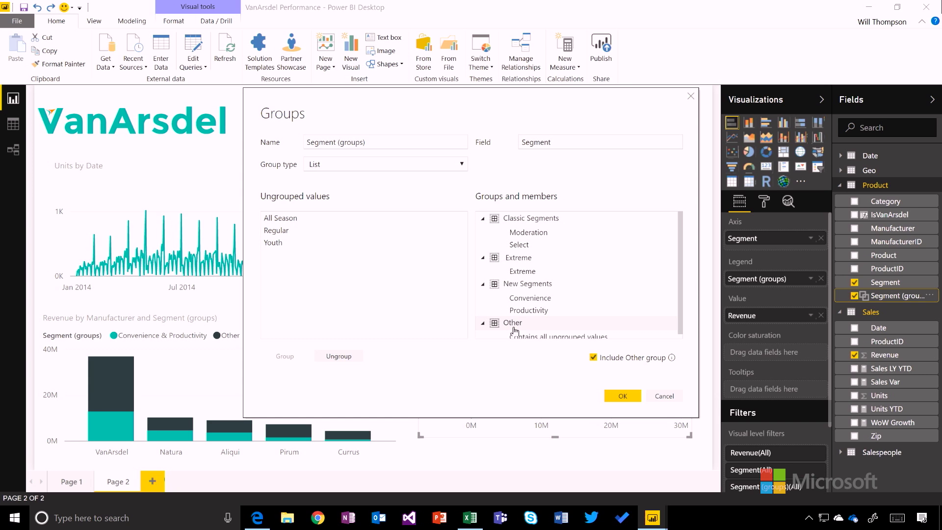
{"action": "left_click", "coordinate": [623, 396]}
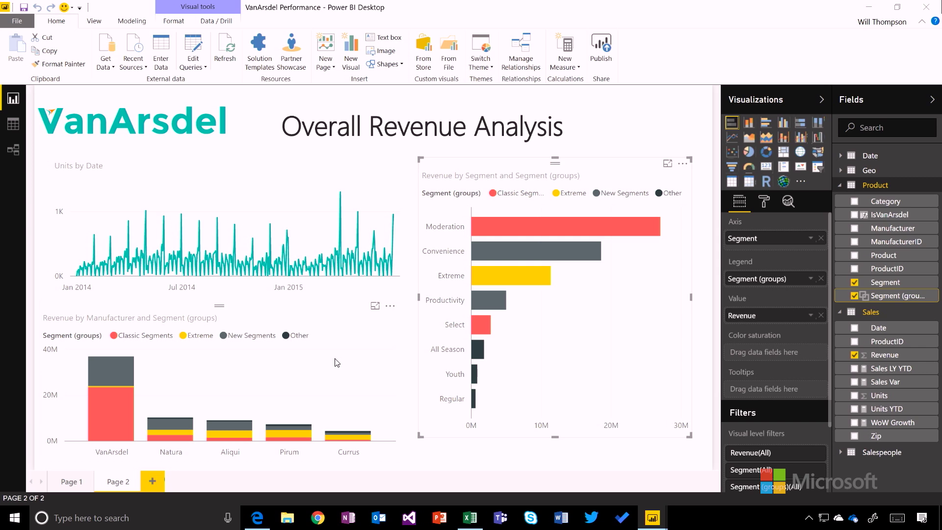
Create a new Date (bins) group from the Sales Date field with a bin size of 3 months
{"action": "left_click", "coordinate": [266, 174]}
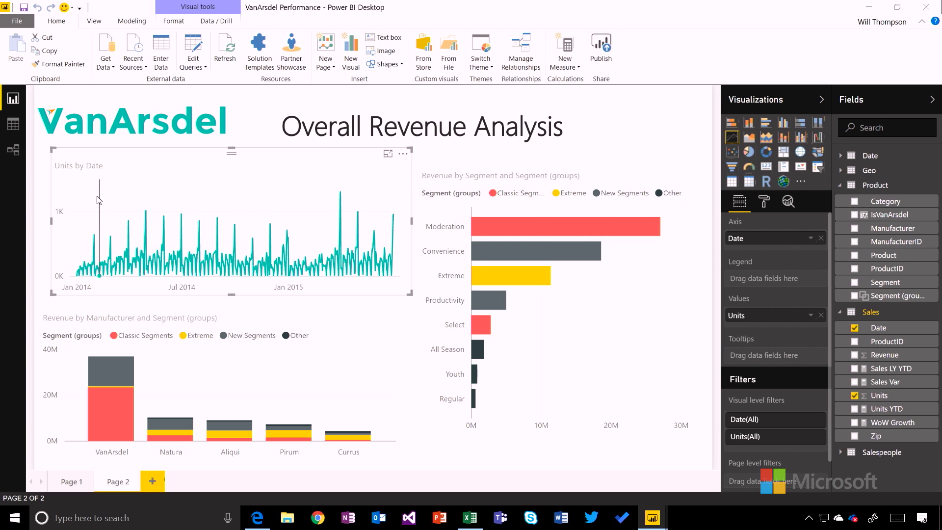
{"action": "mouse_move", "coordinate": [72, 275]}
{"action": "left_click", "coordinate": [929, 330]}
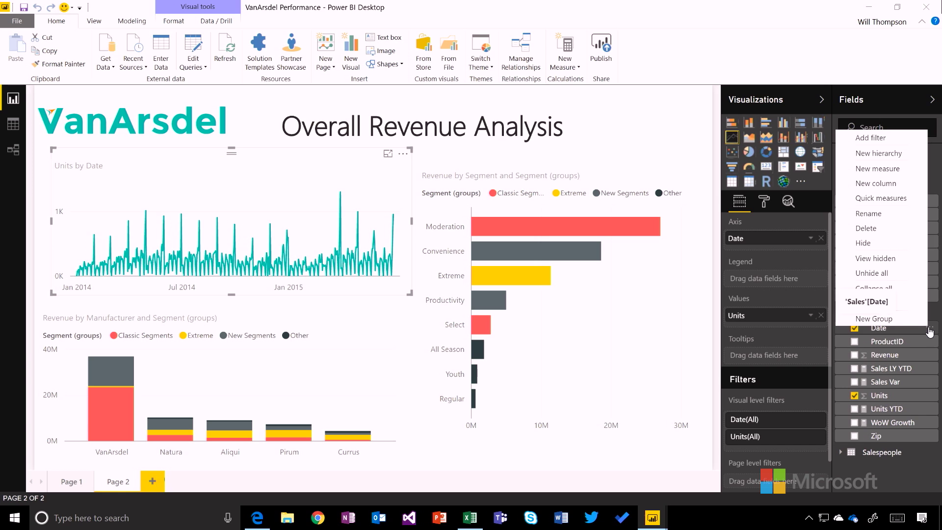
{"action": "left_click", "coordinate": [895, 320]}
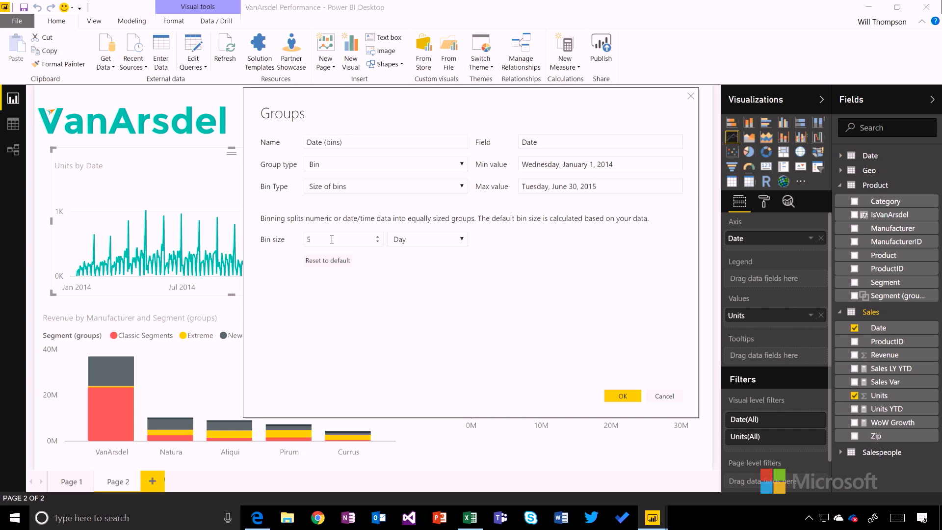
{"action": "left_click", "coordinate": [420, 242]}
{"action": "left_click", "coordinate": [417, 260]}
{"action": "type", "text": "3"}
{"action": "left_click", "coordinate": [622, 396]}
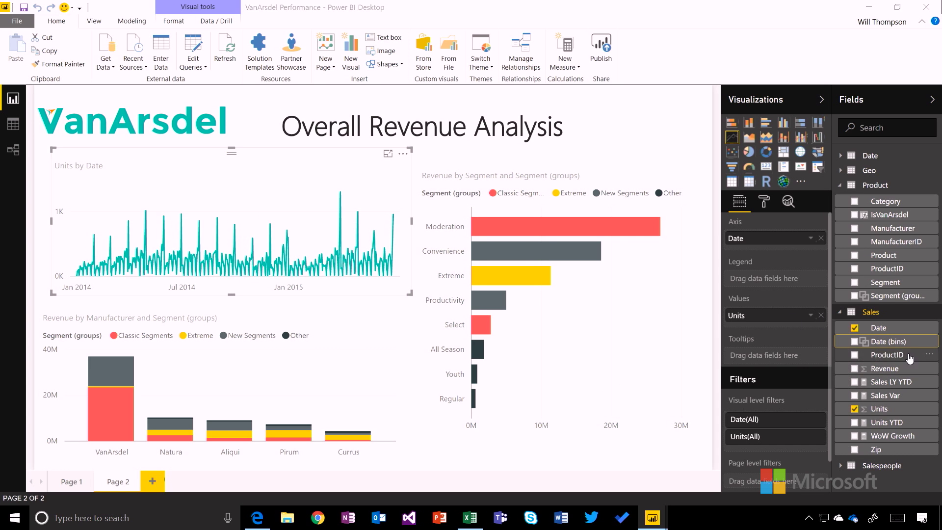
Place Date (bins) above Date on the Units by Date chart's axis and convert it to a stacked column chart
{"action": "left_click_drag", "start_coordinate": [889, 347], "coordinate": [759, 239]}
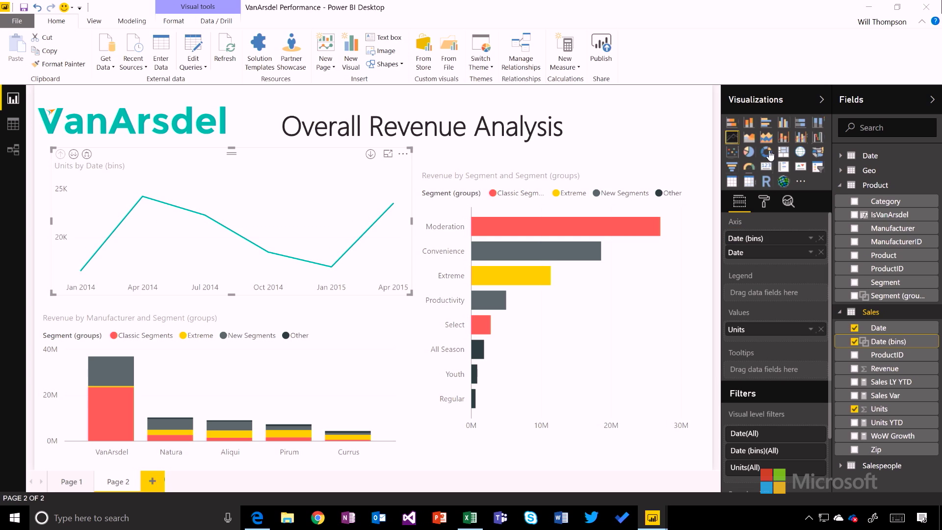
{"action": "left_click", "coordinate": [749, 122]}
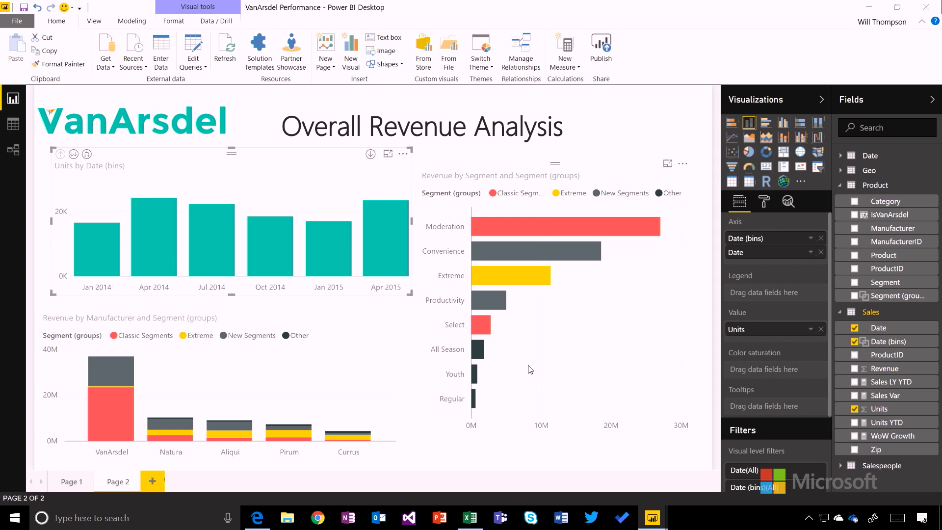
Move the Revenue by Segment chart up slightly and shorten it to free the space beneath it
{"action": "left_click_drag", "start_coordinate": [561, 391], "coordinate": [566, 371]}
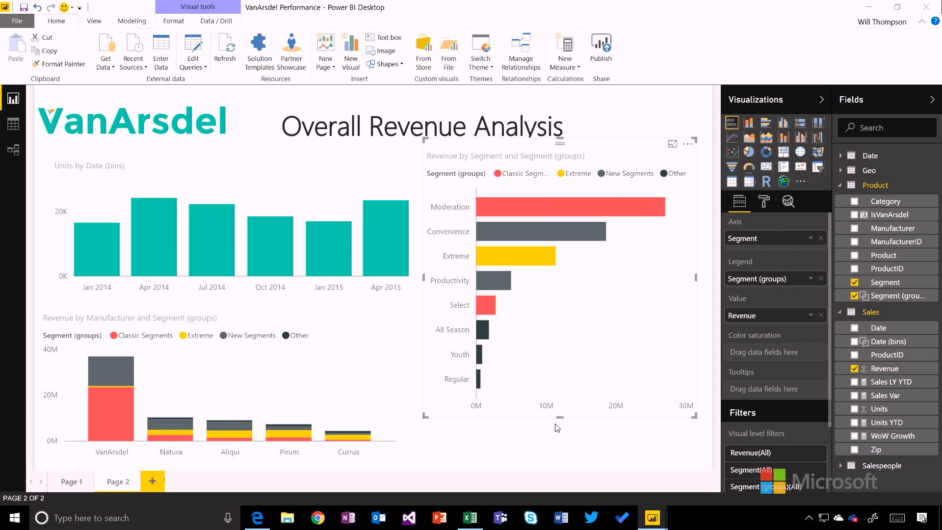
{"action": "left_click_drag", "start_coordinate": [559, 425], "coordinate": [560, 268]}
{"action": "left_click", "coordinate": [567, 338]}
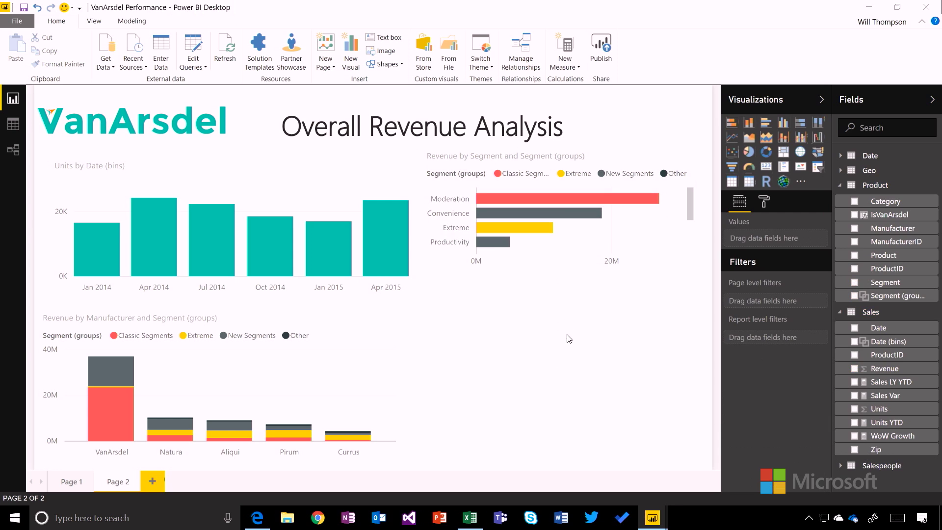
Add a stacked column chart of Units YTD by Revenue below the segment chart and widen it on both sides
{"action": "left_click", "coordinate": [749, 123]}
{"action": "left_click_drag", "start_coordinate": [608, 278], "coordinate": [683, 305]}
{"action": "left_click_drag", "start_coordinate": [884, 368], "coordinate": [787, 235]}
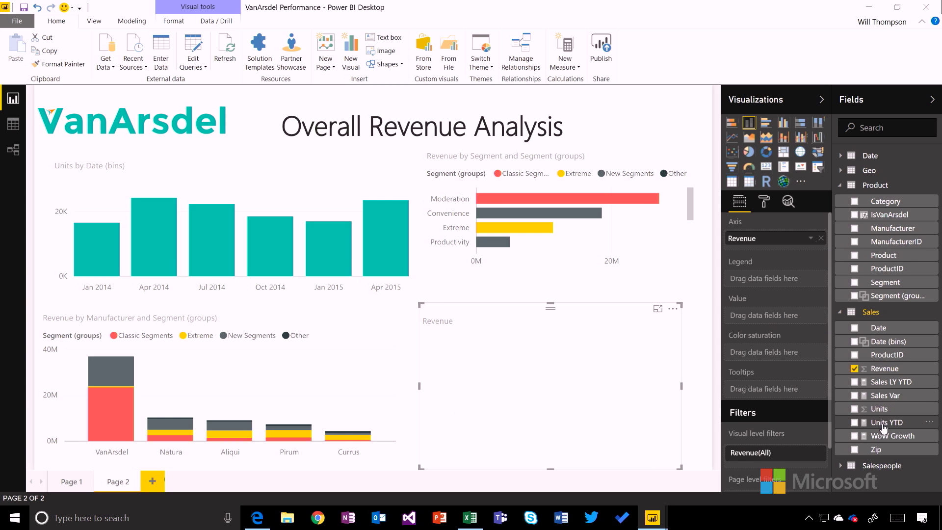
{"action": "left_click_drag", "start_coordinate": [883, 425], "coordinate": [787, 316]}
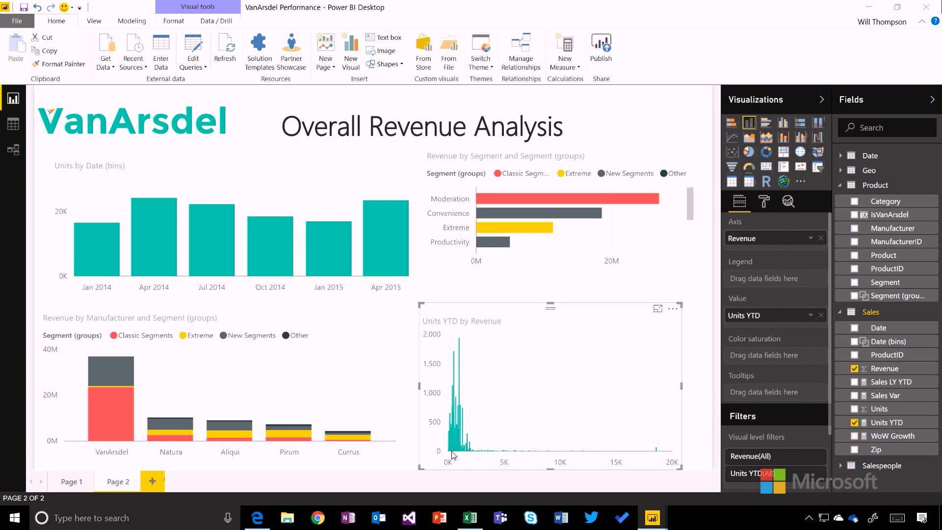
{"action": "mouse_move", "coordinate": [468, 455]}
{"action": "left_click_drag", "start_coordinate": [682, 386], "coordinate": [710, 386]}
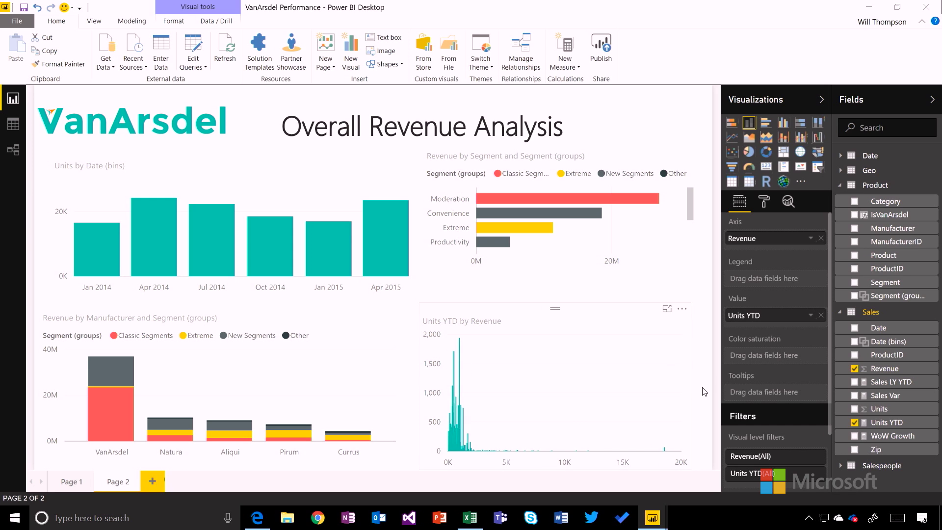
{"action": "left_click_drag", "start_coordinate": [419, 387], "coordinate": [409, 387]}
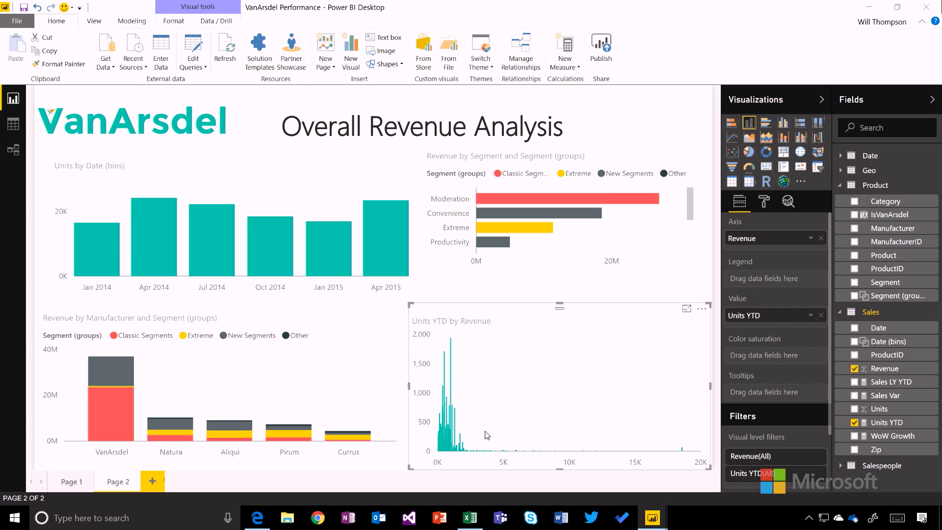
Create a Revenue (bins) group from the Revenue field using the Number of bins type with a bin count of 50
{"action": "left_click", "coordinate": [930, 369]}
{"action": "left_click", "coordinate": [908, 360]}
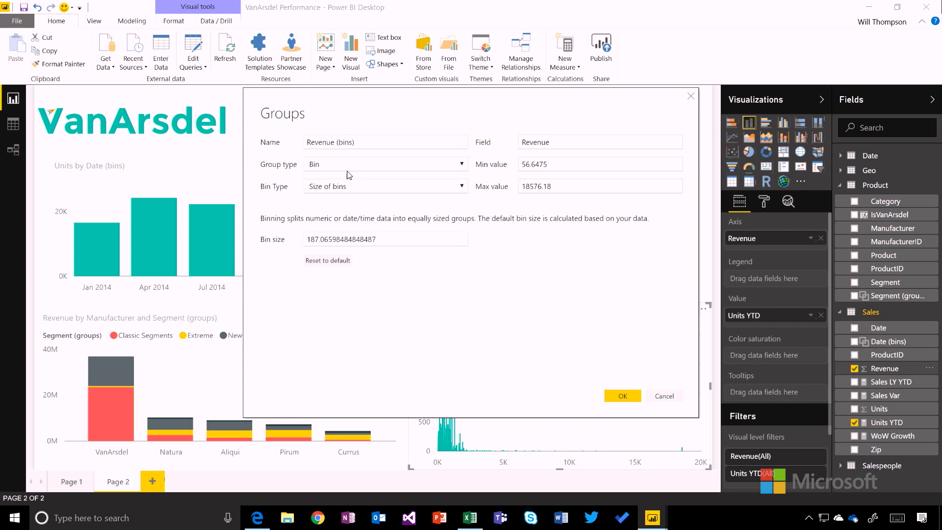
{"action": "left_click_drag", "start_coordinate": [369, 239], "coordinate": [331, 267]}
{"action": "left_click", "coordinate": [455, 292]}
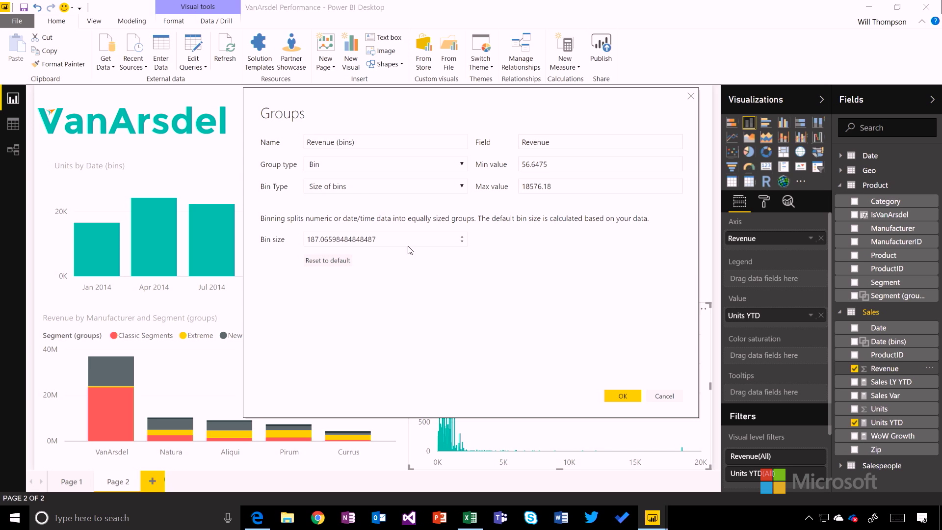
{"action": "left_click", "coordinate": [347, 188]}
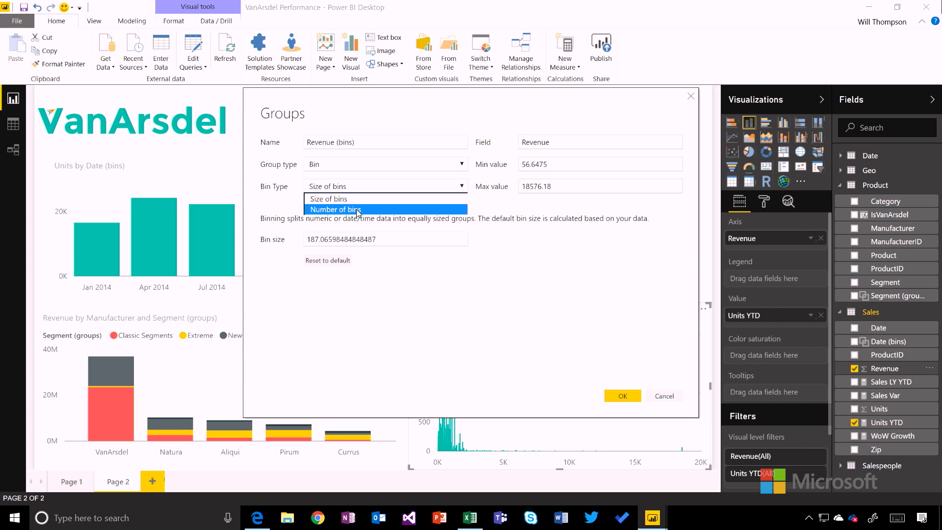
{"action": "left_click", "coordinate": [360, 210]}
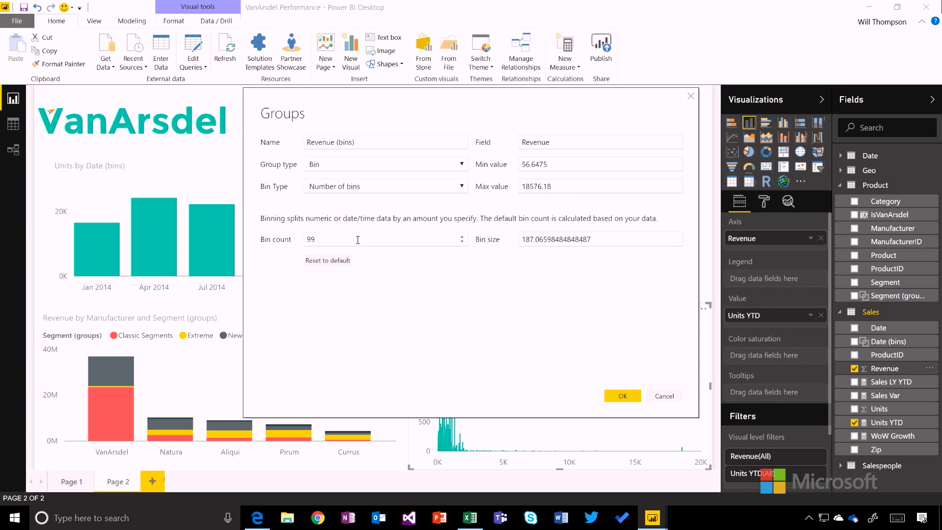
{"action": "double_click", "coordinate": [314, 236]}
{"action": "type", "text": "50"}
{"action": "left_click", "coordinate": [620, 397]}
Place Revenue (bins) above Revenue on the axis of the Units YTD by Revenue chart
{"action": "left_click_drag", "start_coordinate": [902, 391], "coordinate": [773, 240]}
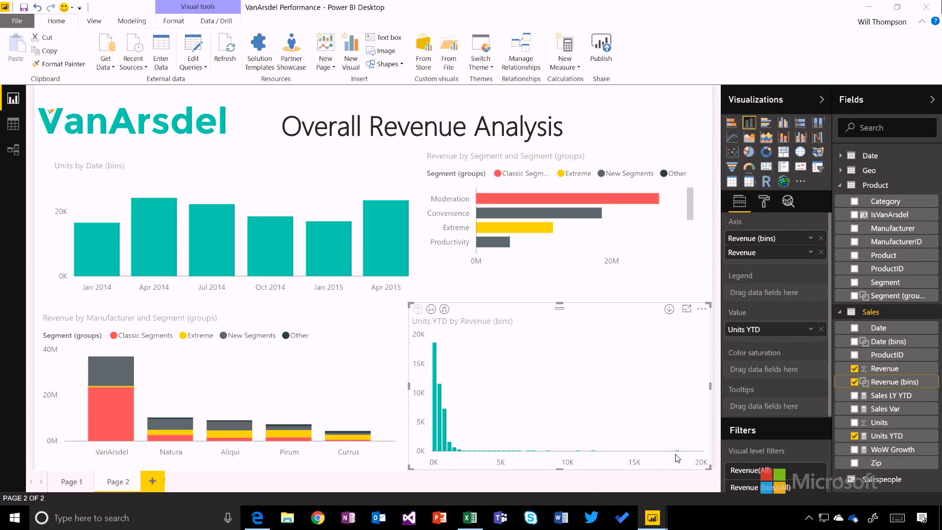
{"action": "mouse_move", "coordinate": [679, 455]}
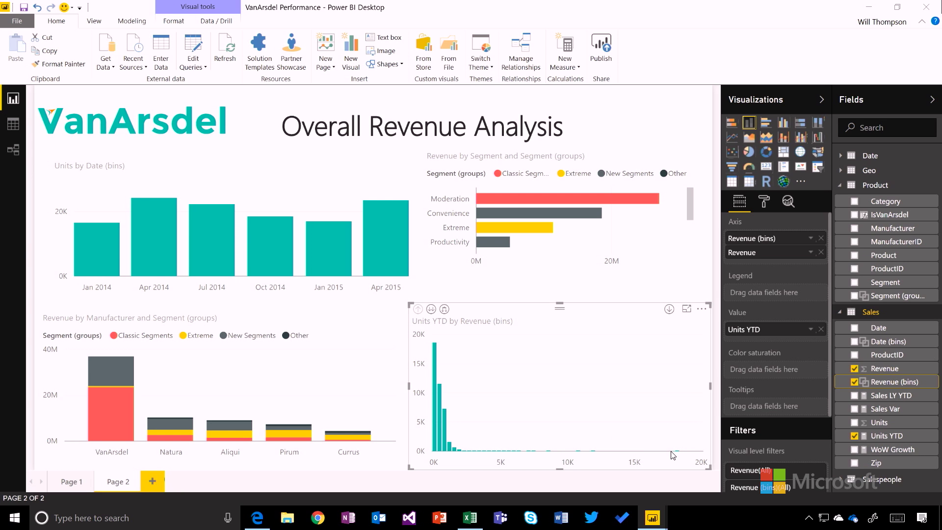